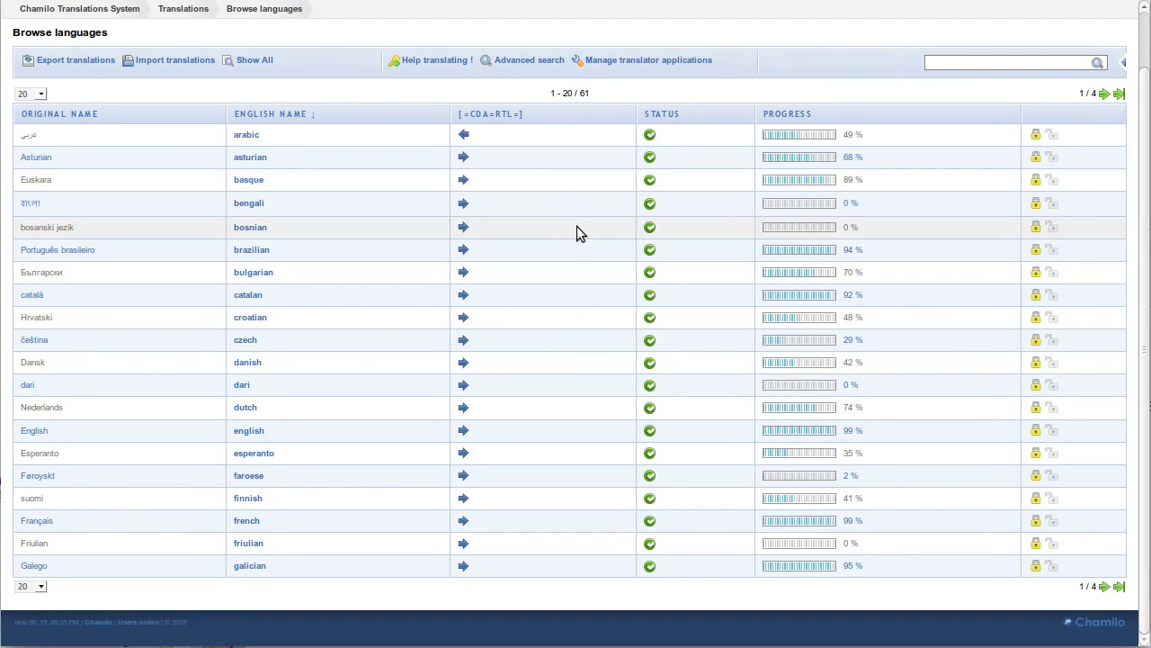
Scroll the Browse languages list, which shows 61 languages with progress percentages, to find Greek
scroll(577, 232, "up", 1)
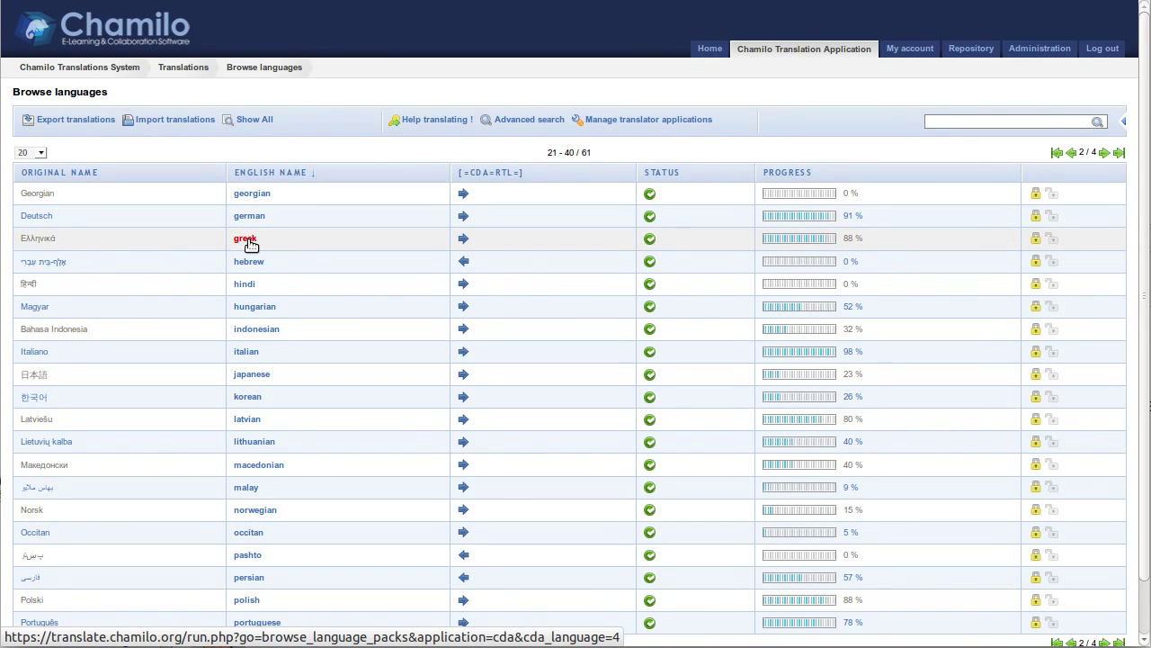
Open the Greek language page and jump to its first untranslated string, NameOfLang['catalan']
left_click(247, 240)
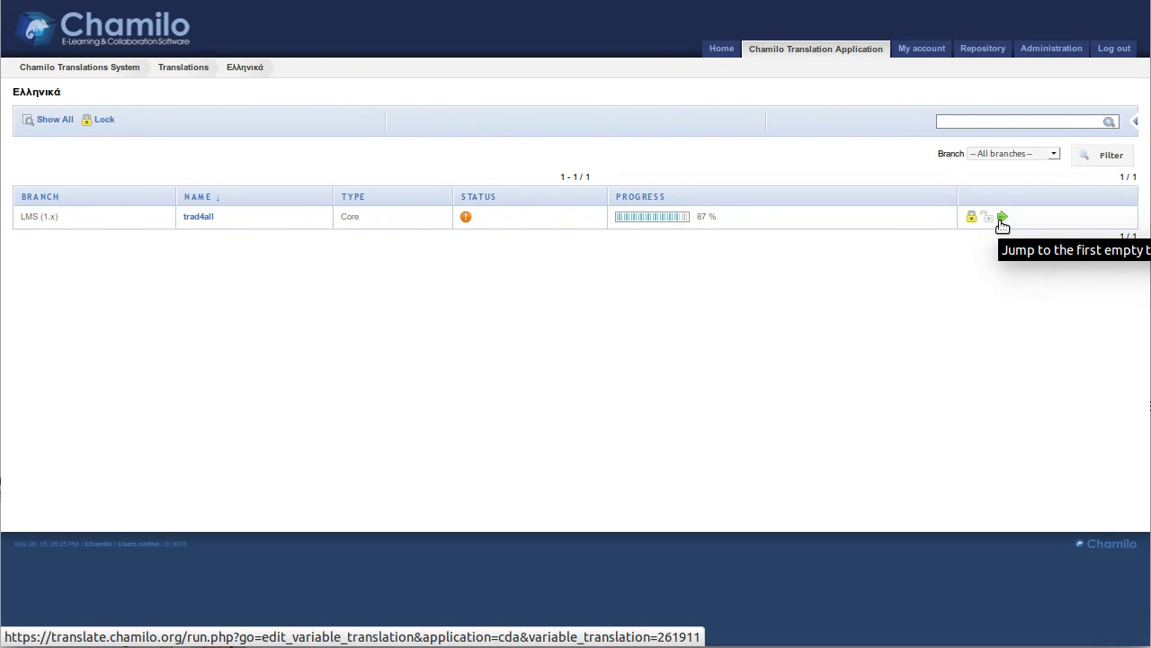
left_click(1003, 219)
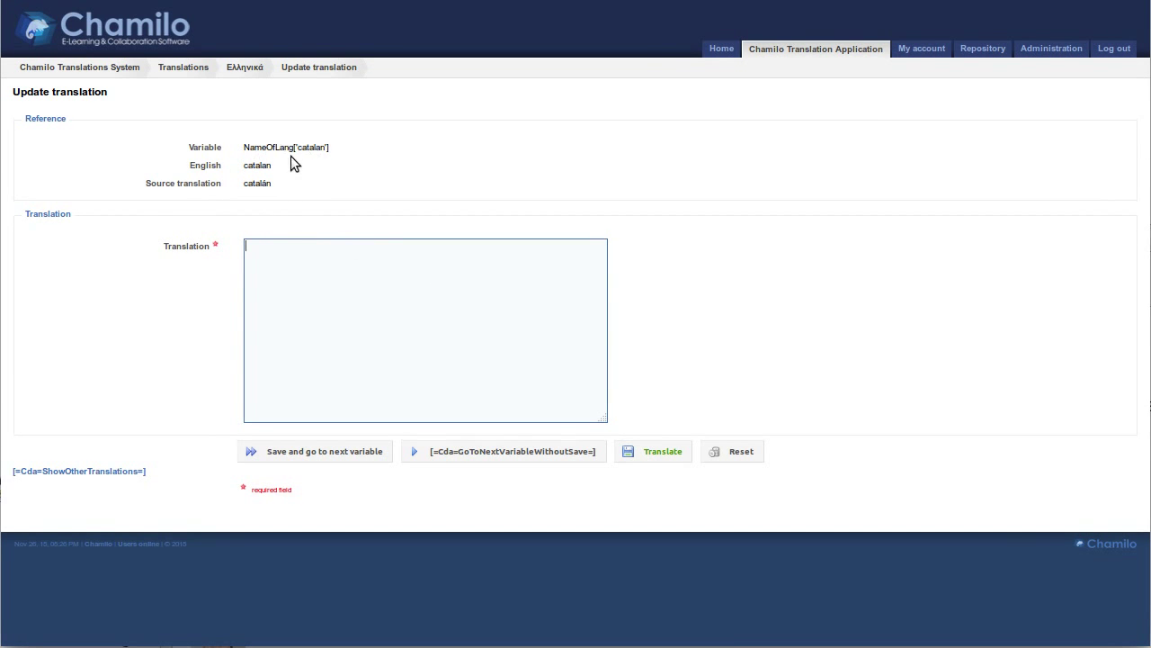
Copy the English value 'catalan' and paste it as the Greek translation of NameOfLang['catalan']
double_click(254, 184)
left_click(273, 259)
double_click(261, 165)
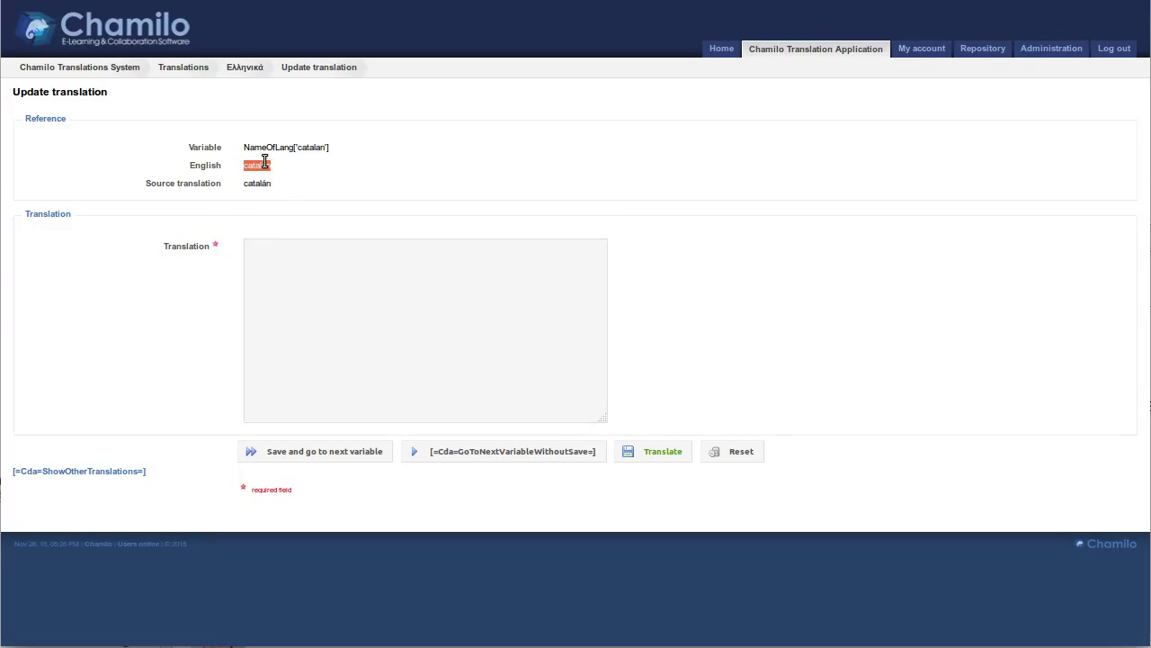
left_click(276, 258)
type("catalan")
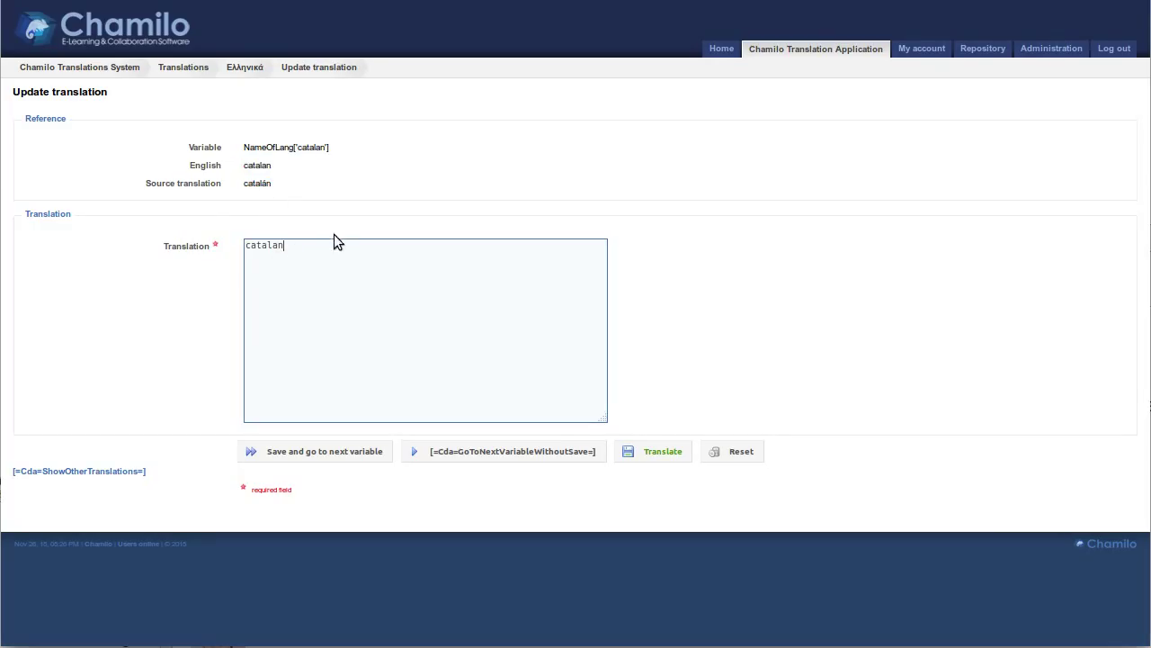
double_click(251, 167)
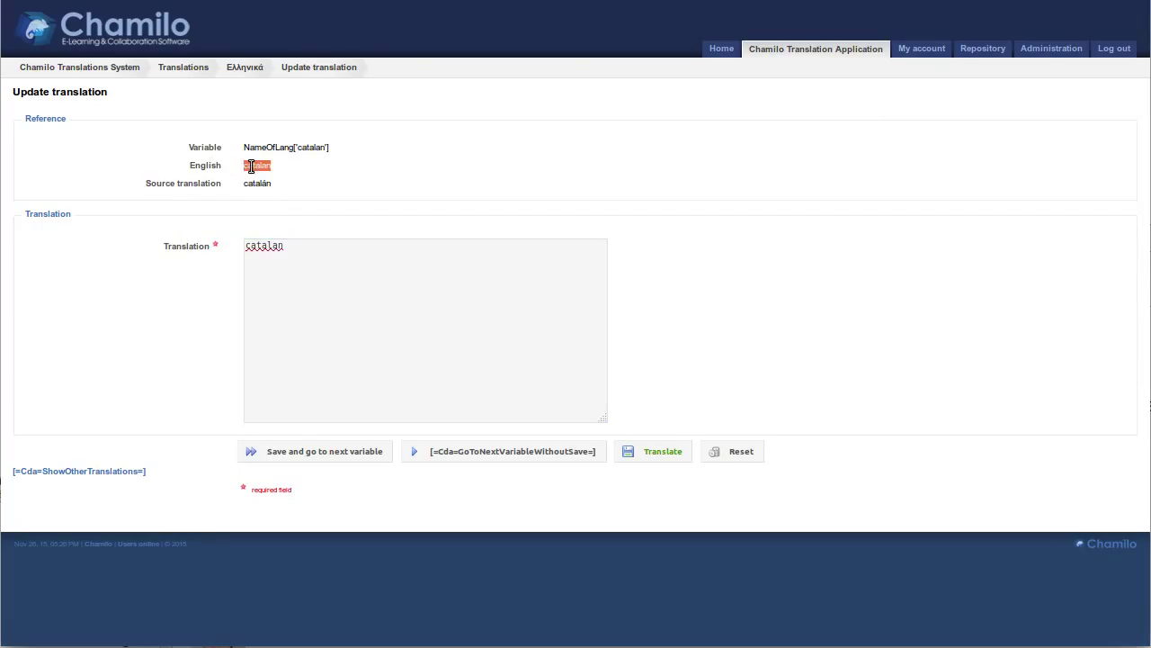
left_click(296, 260)
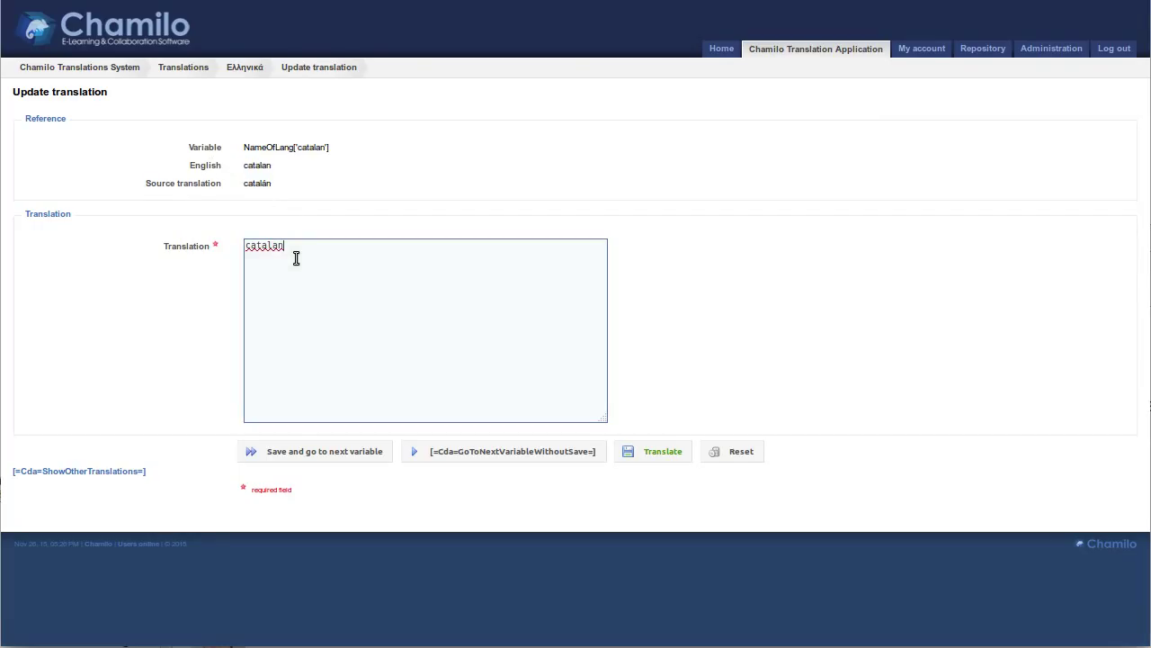
left_click_drag(309, 257, 201, 232)
key("ctrl+c")
key("BackSpace")
key("ctrl+v")
Return to the language list without saving, revisit Greek's NameOfLang['catalan'] string, then go back to the list
left_click(809, 49)
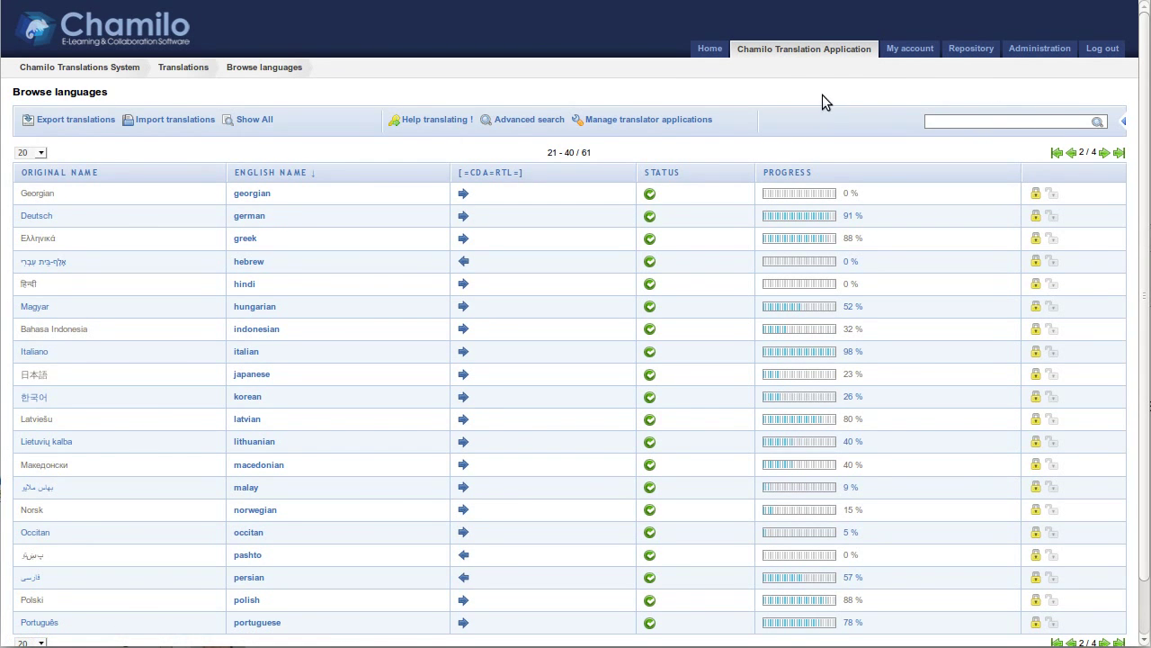
left_click(256, 241)
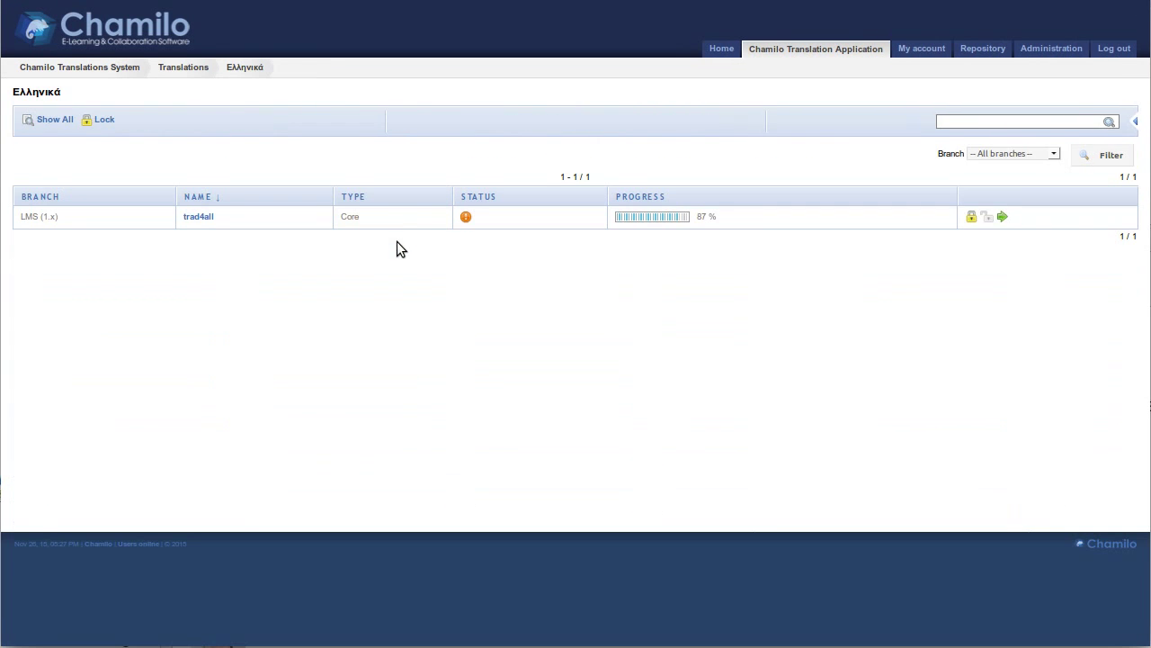
left_click(1002, 218)
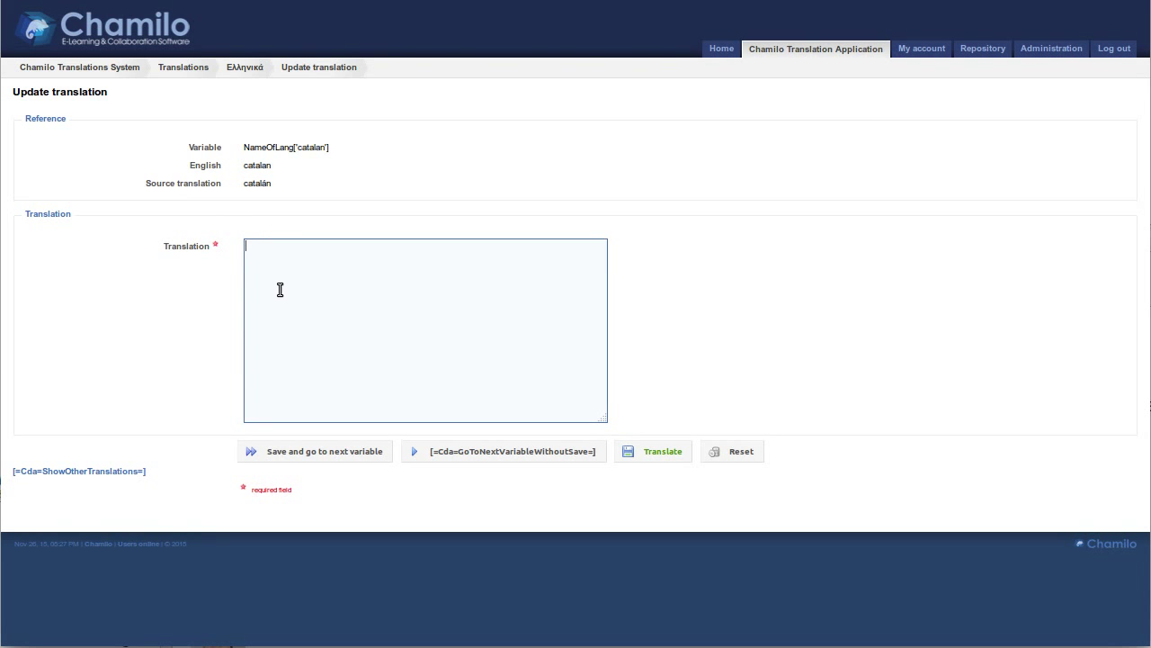
left_click(783, 50)
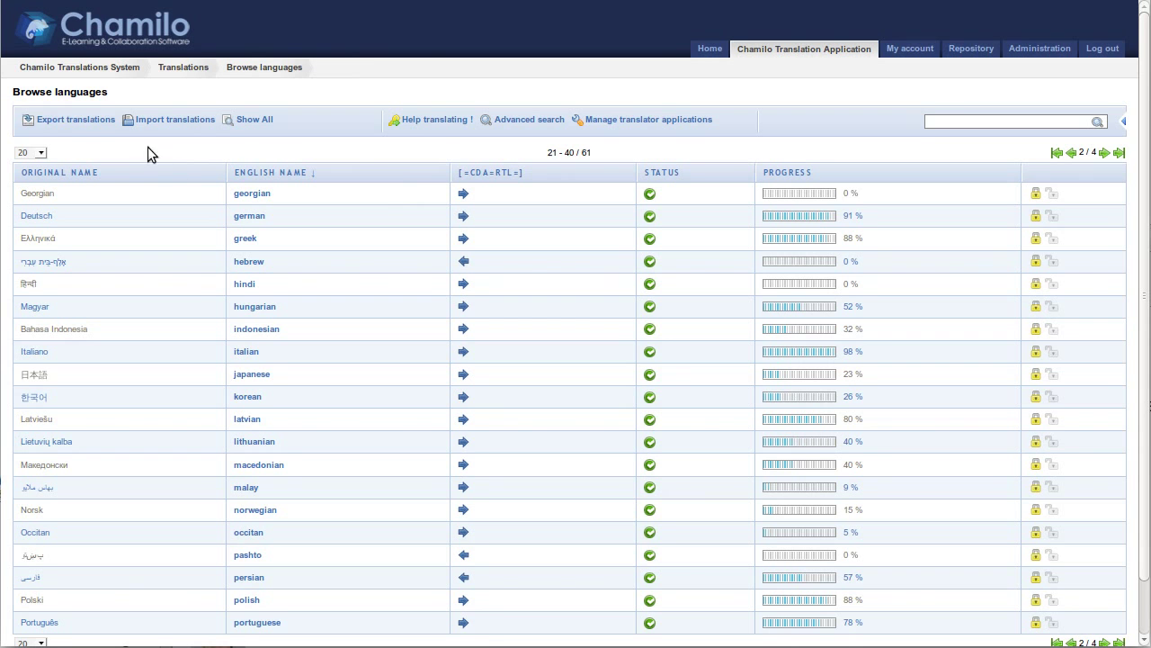
Start an Export translations for the LMS (1.x) branch with greek selected
left_click(78, 125)
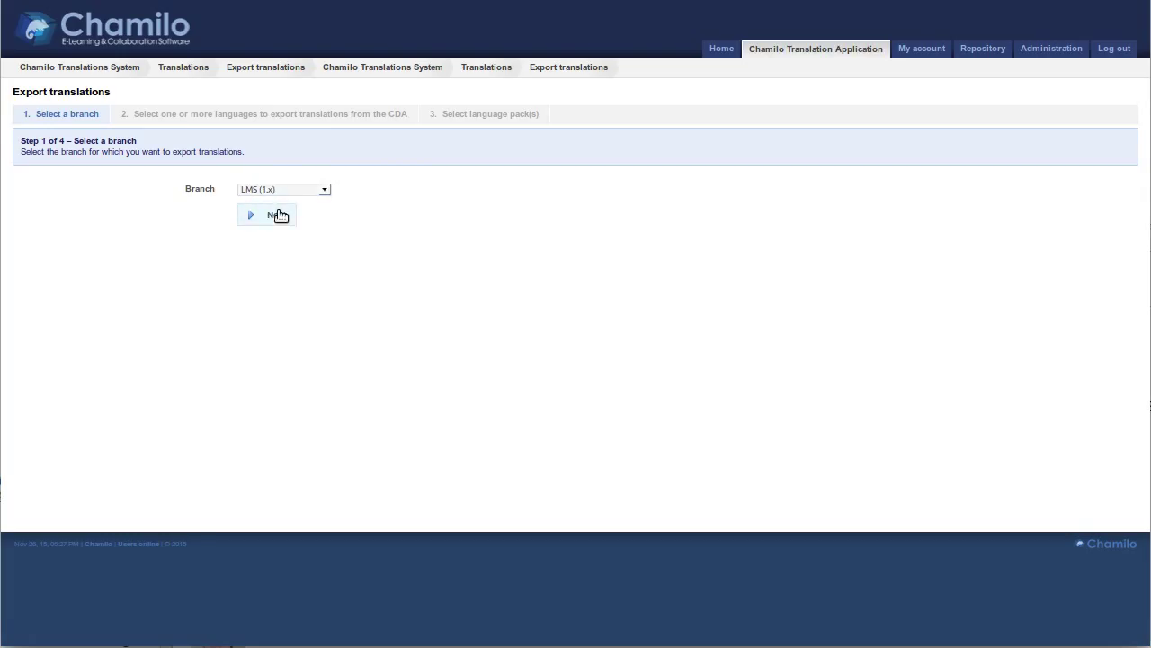
left_click(276, 215)
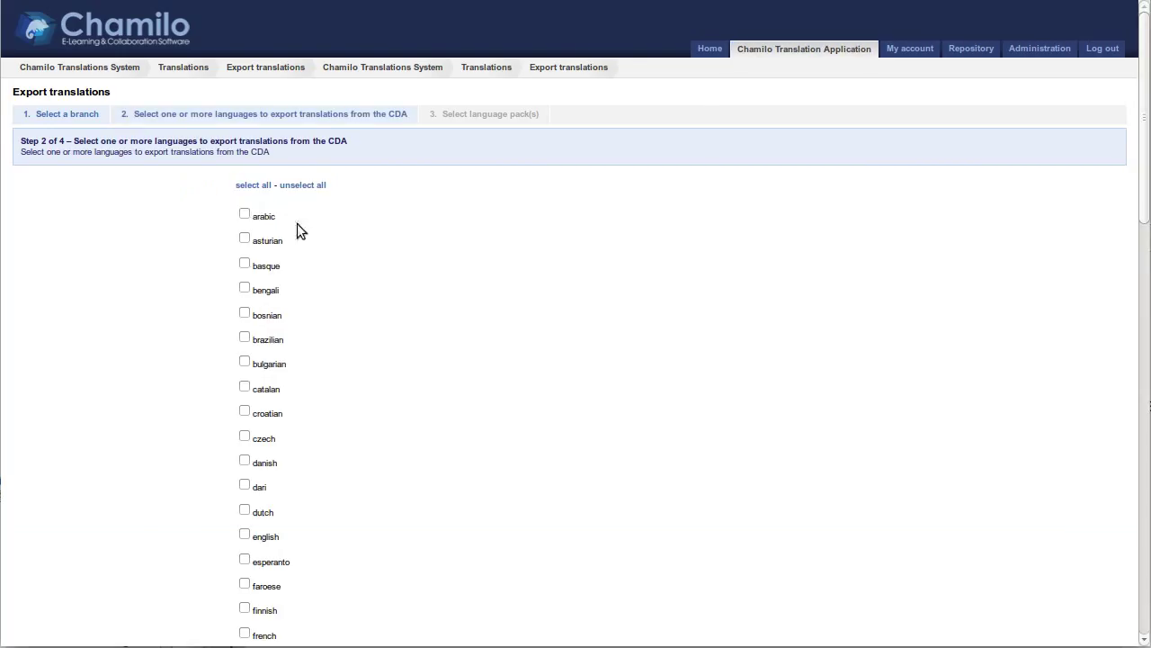
scroll(291, 216, "down", 1)
scroll(291, 221, "down", 7)
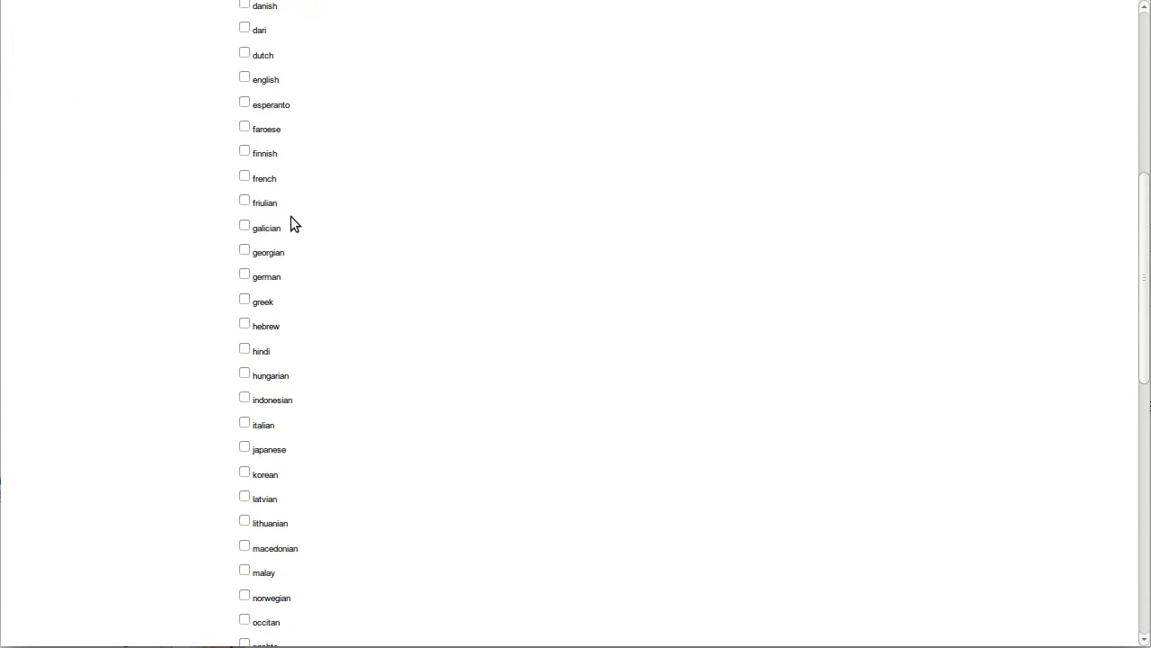
left_click(244, 232)
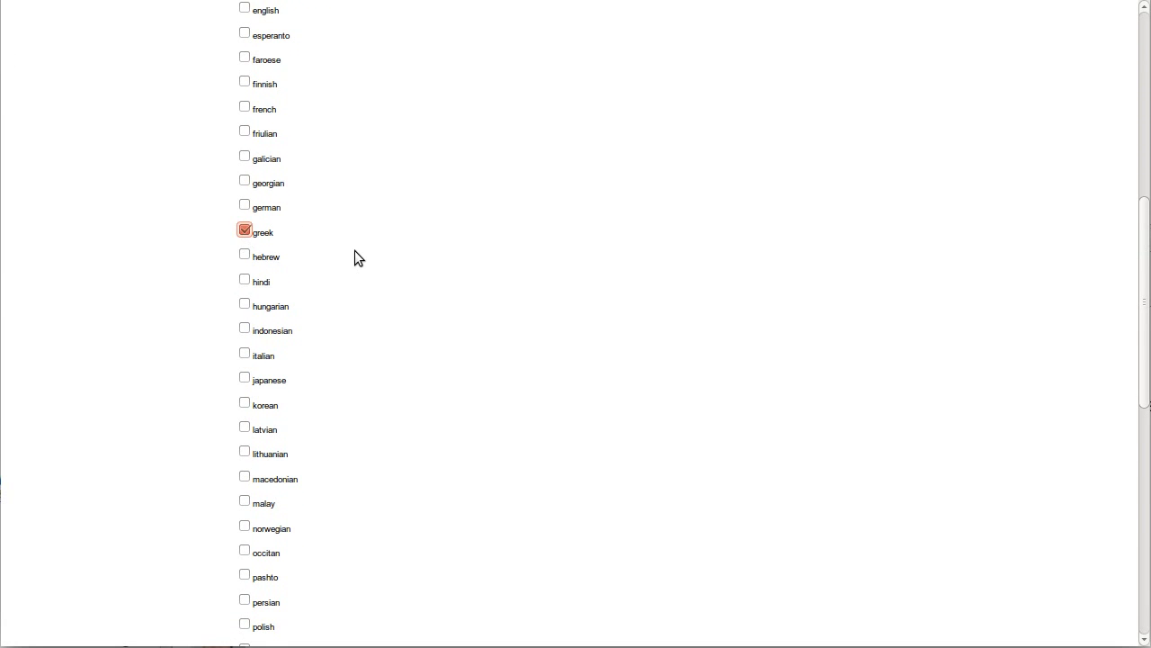
scroll(357, 258, "down", 10)
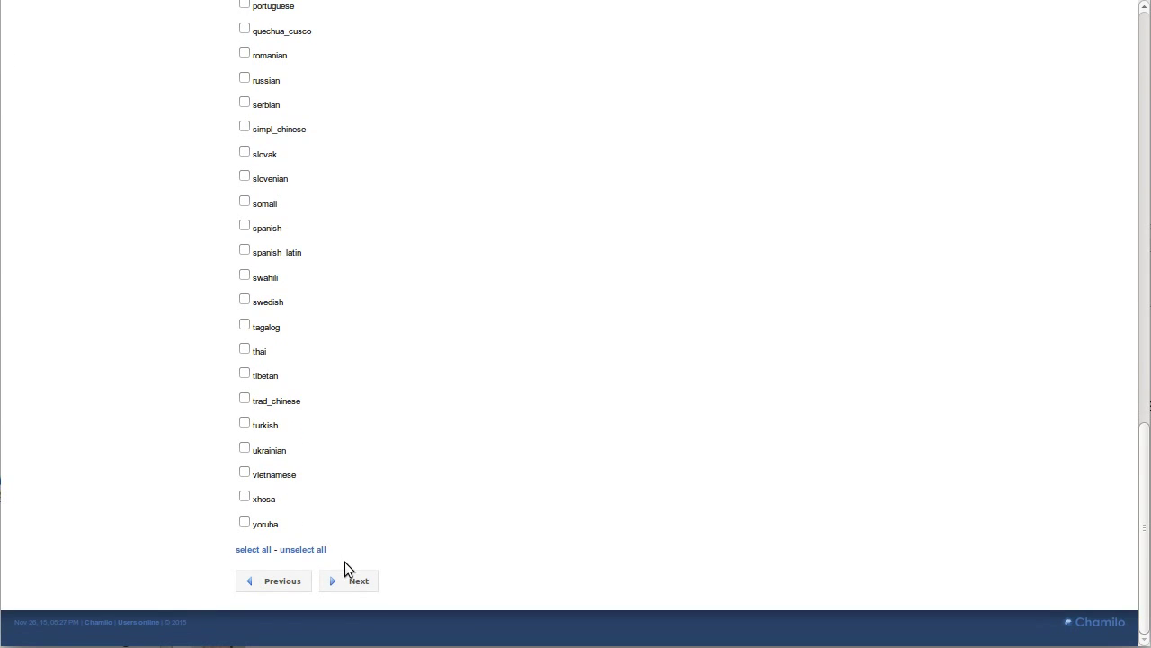
left_click(354, 580)
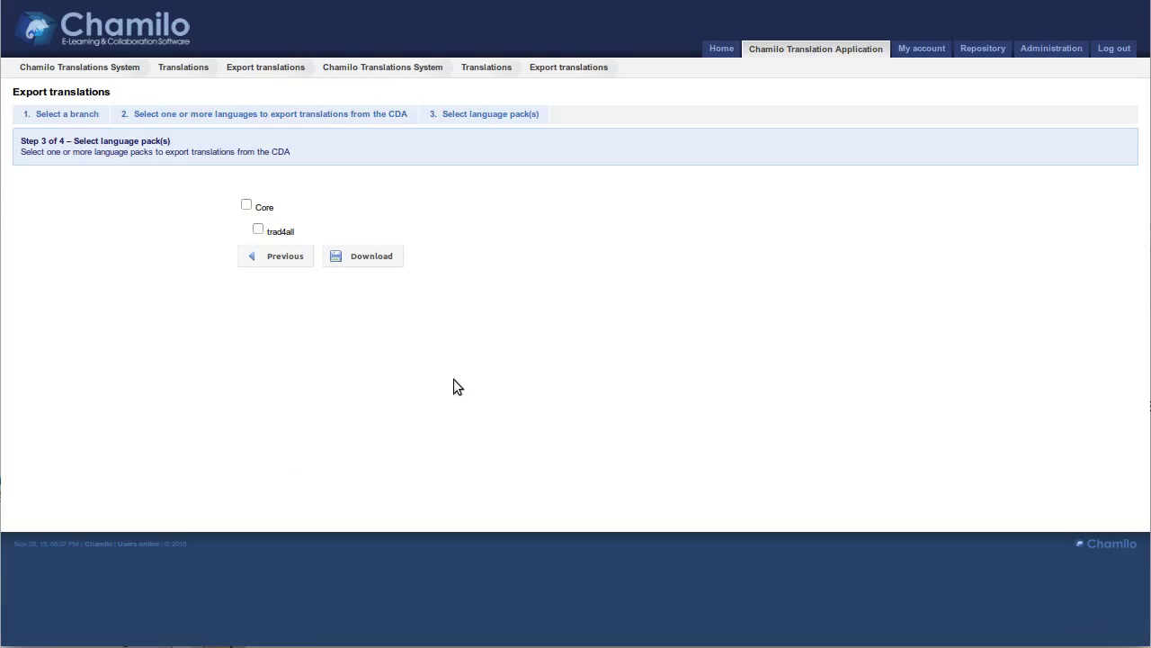
Select the trad4all language pack and compile the Greek package for download
left_click(258, 229)
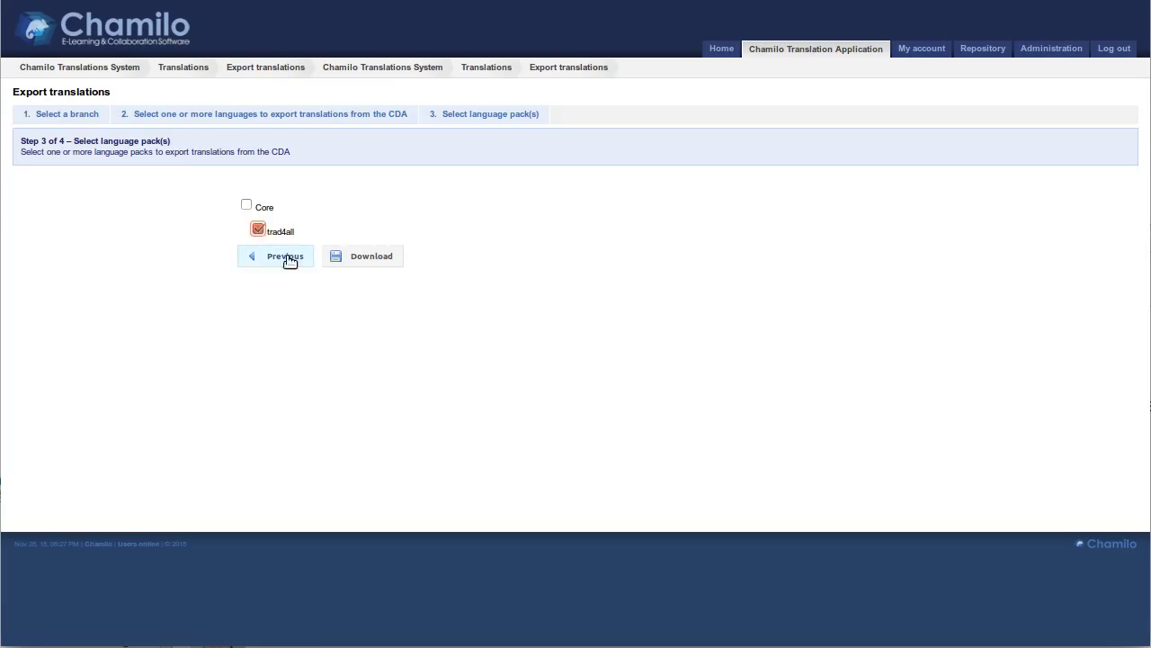
left_click(248, 206)
left_click(261, 230)
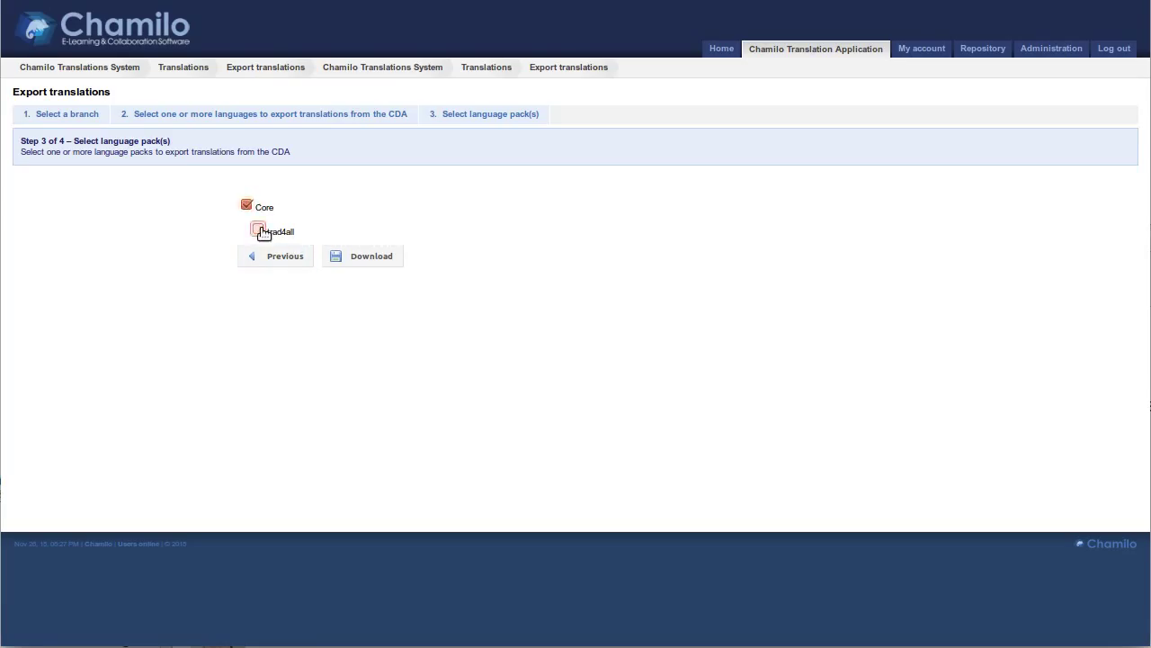
left_click(259, 229)
left_click(376, 264)
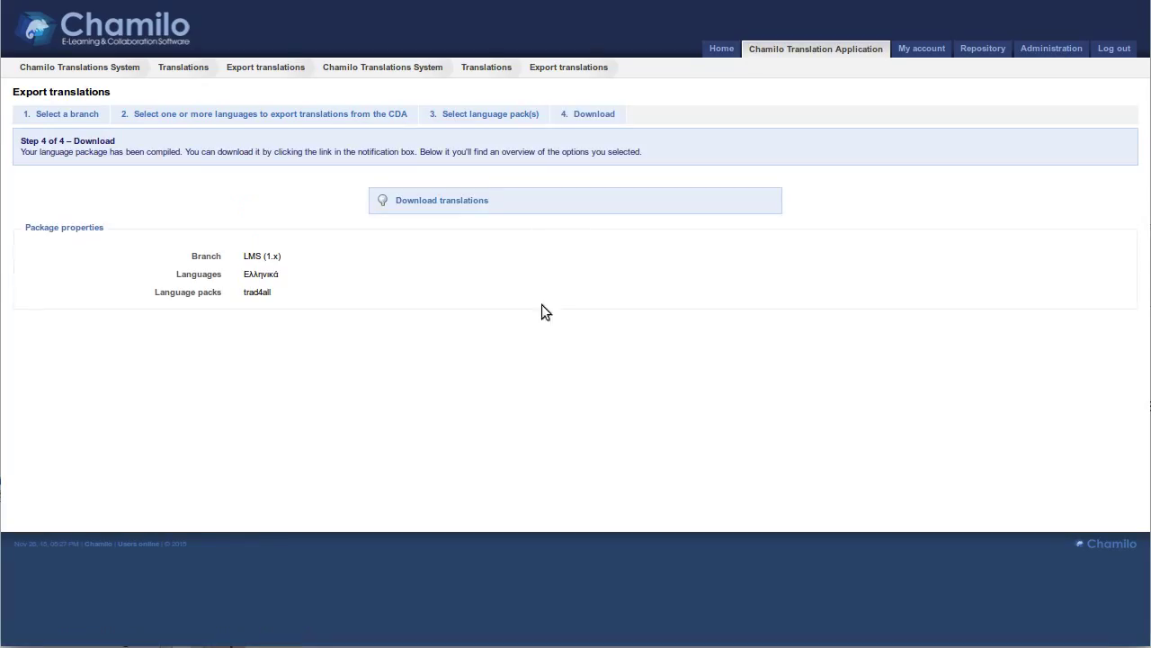
Download translations.zip and open it with the Archive Manager
left_click(434, 203)
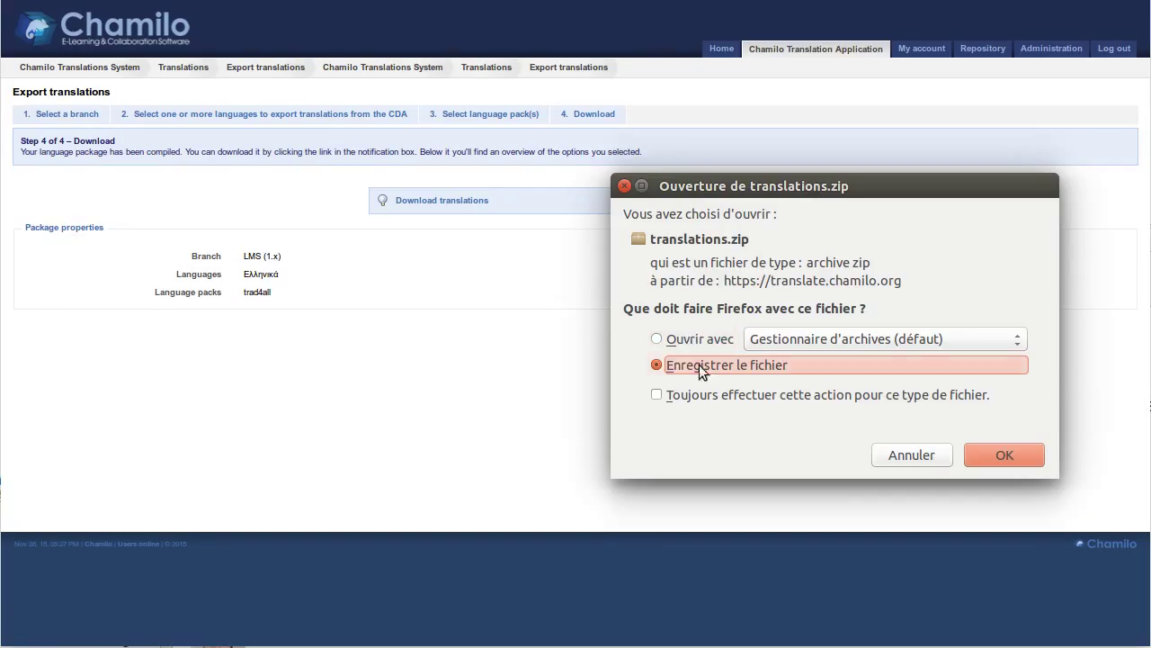
left_click(984, 454)
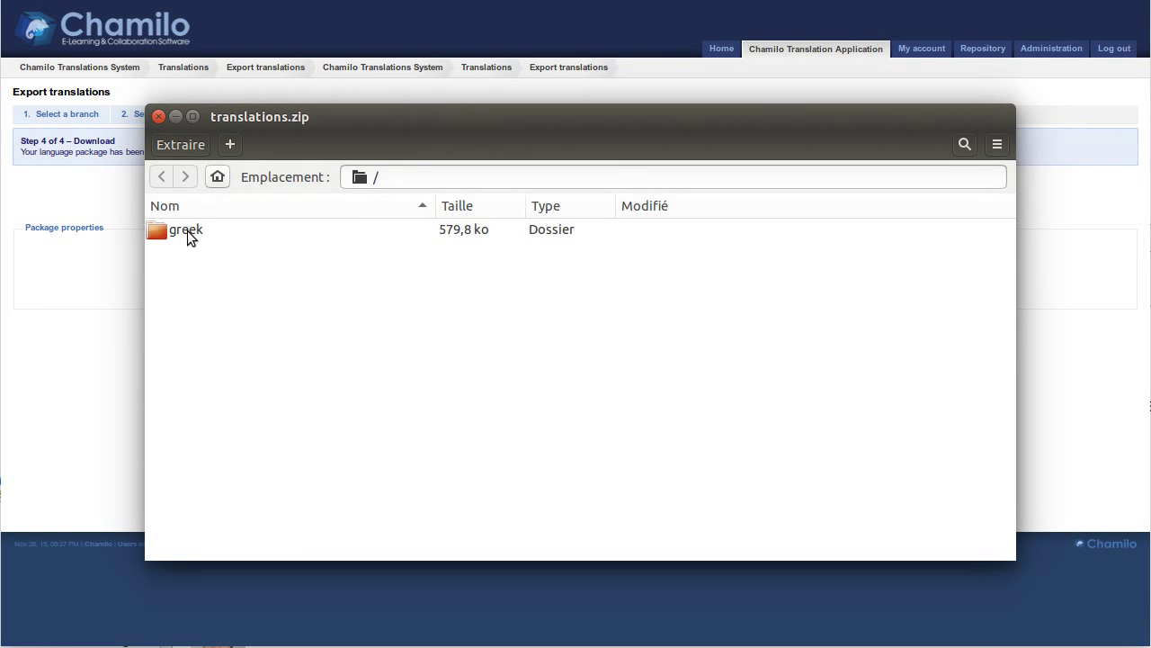
Extract the greek folder from translations.zip into /var/www/chamilo19x/main, then close Archive Manager
left_click(187, 231)
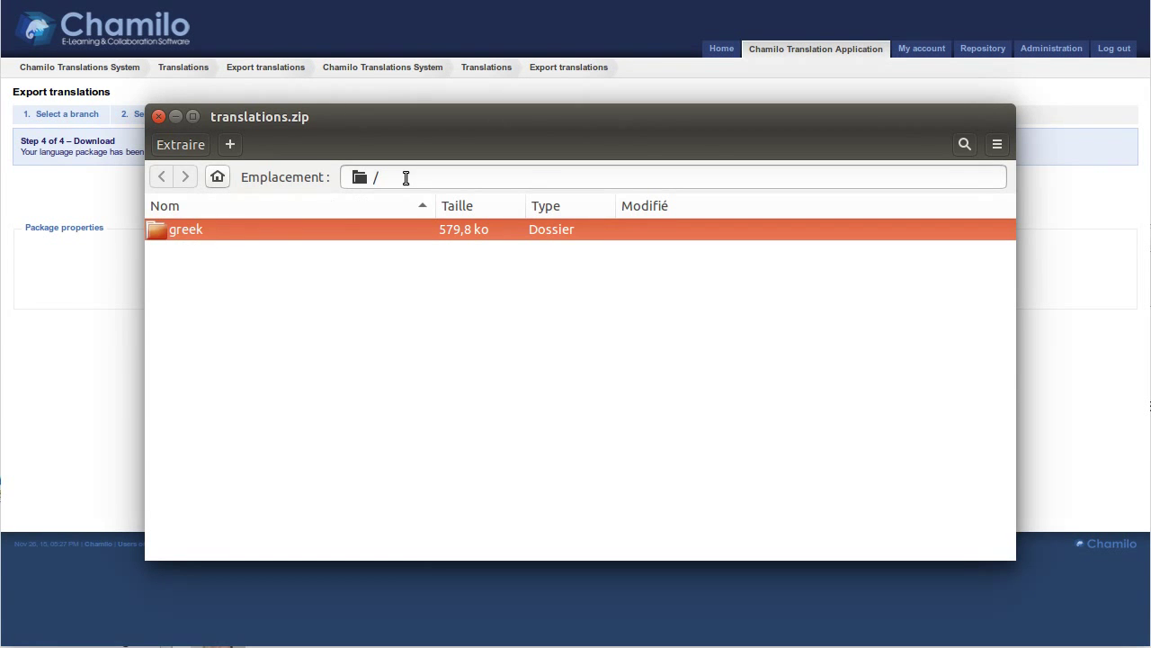
right_click(196, 229)
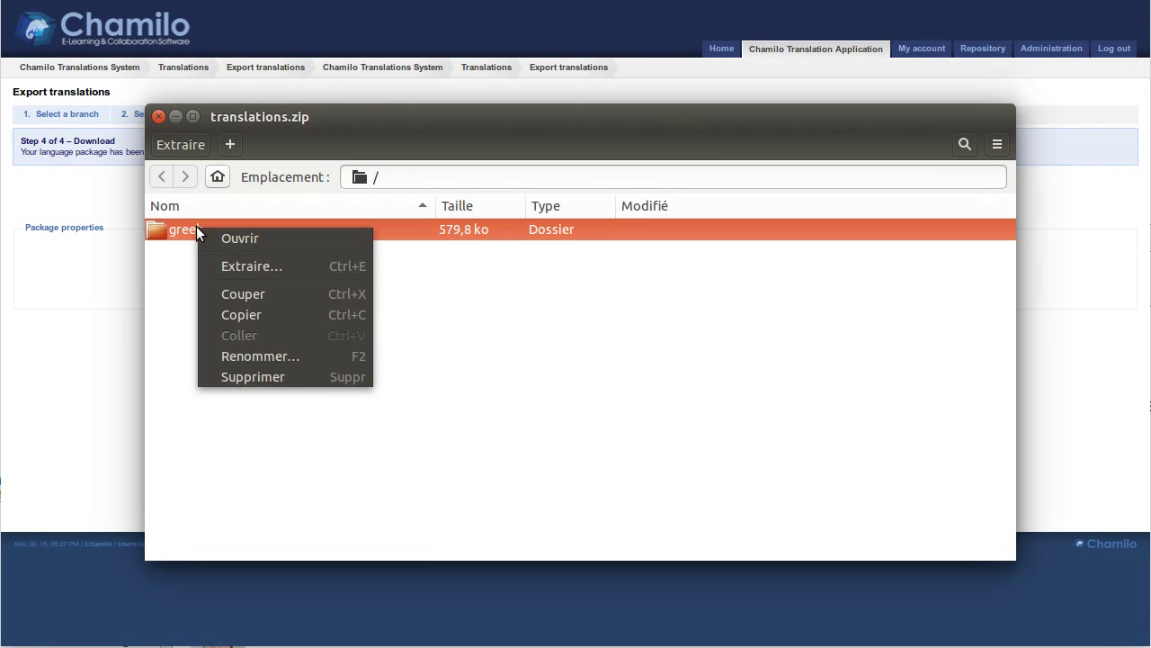
left_click(250, 266)
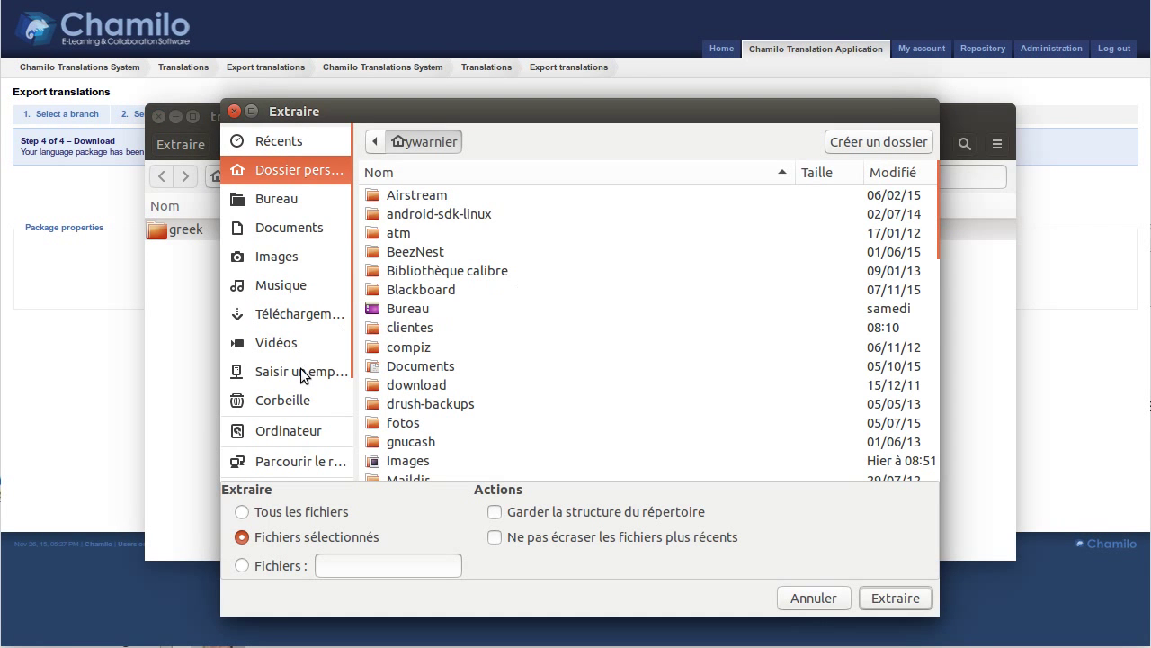
type("/var/")
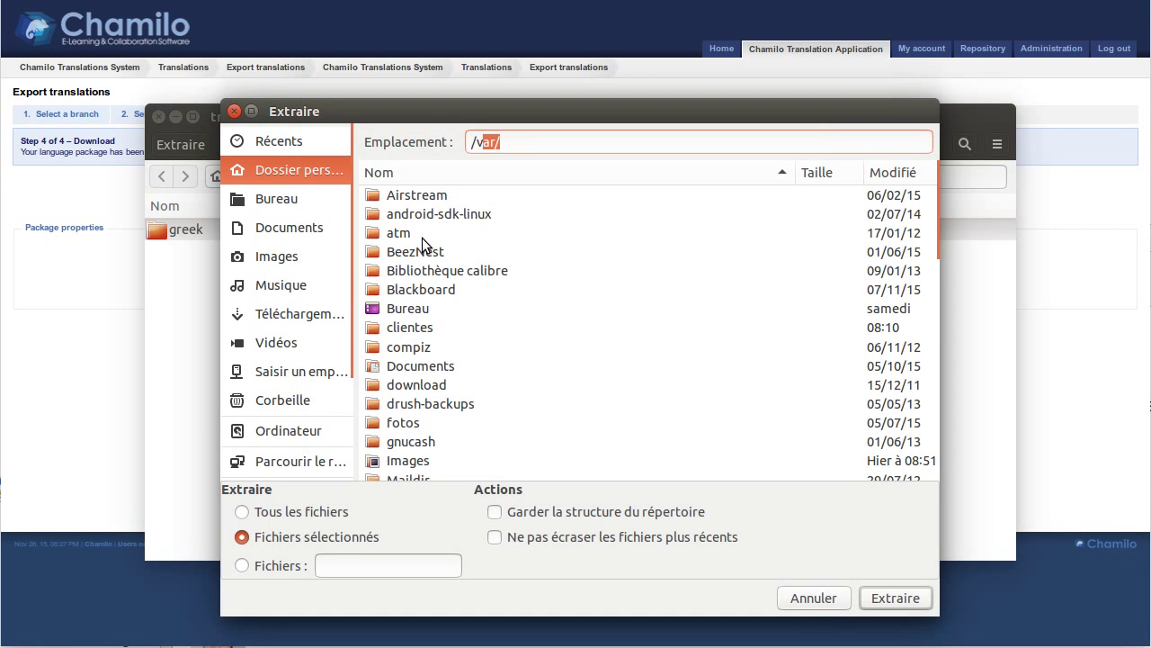
type("www/chal")
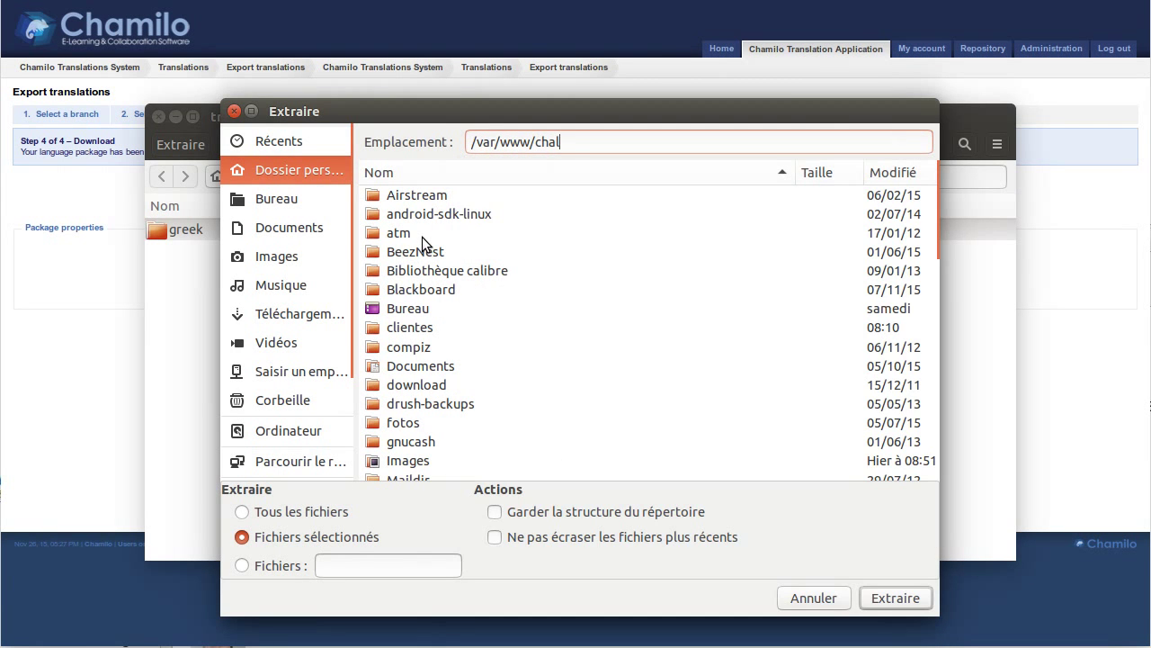
type("n")
key("BackSpace")
key("BackSpace")
type("milo19x/main")
key("Return")
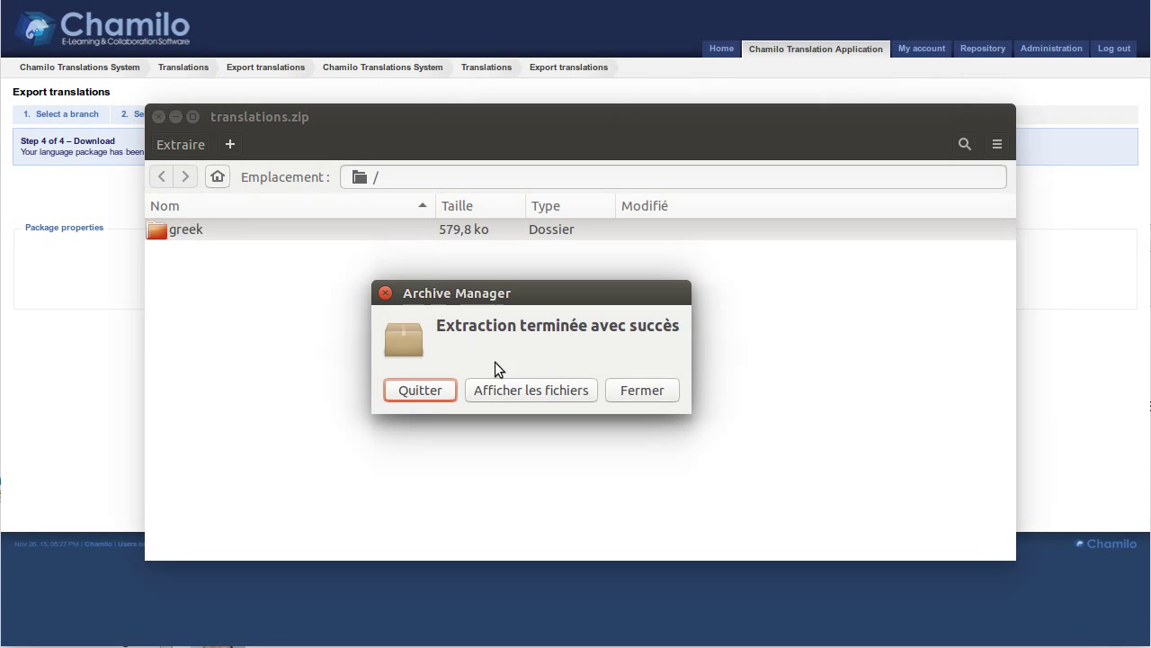
left_click(420, 389)
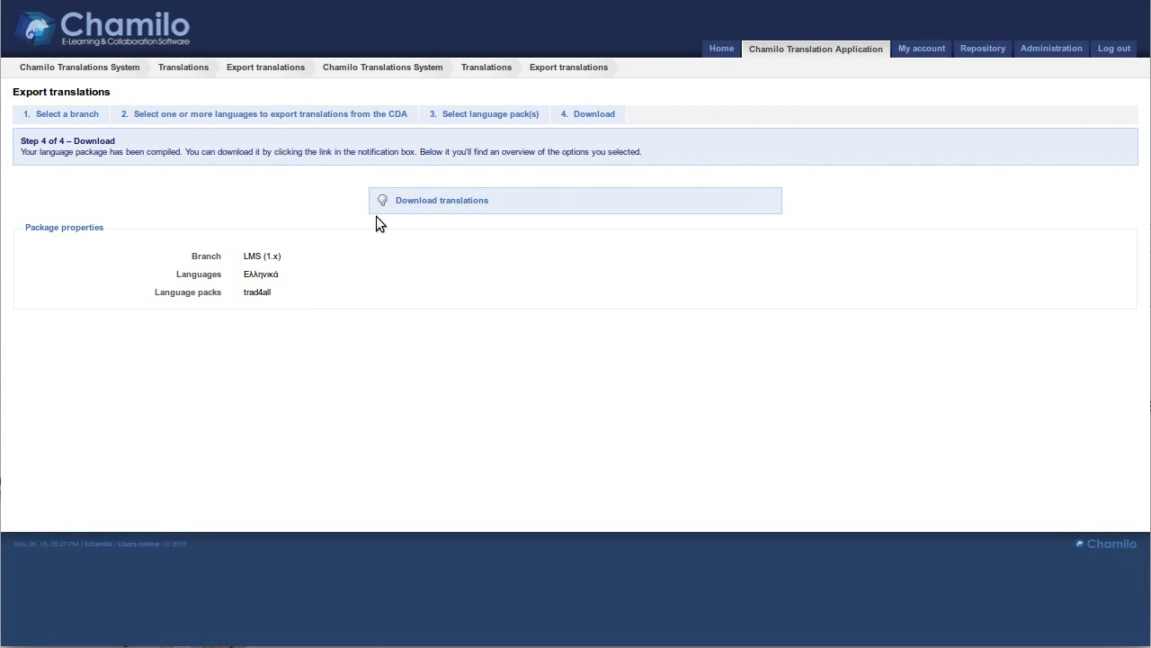
Go back to the language list and enter the contact e-mail address in the search box
left_click(784, 74)
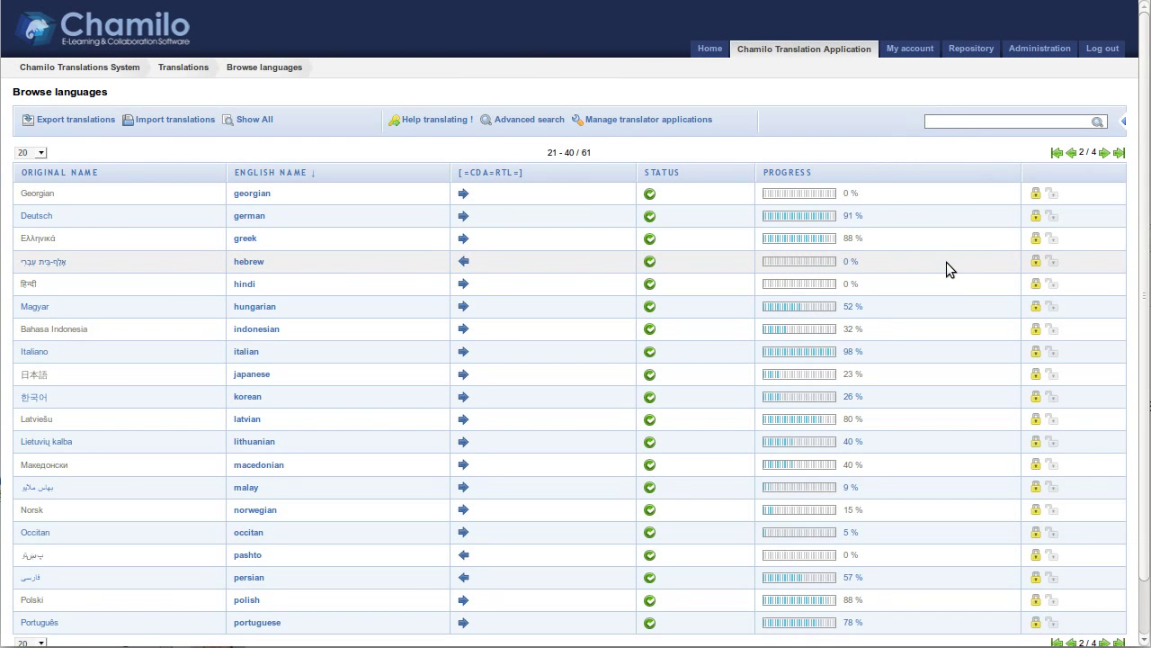
left_click_drag(1021, 118, 878, 116)
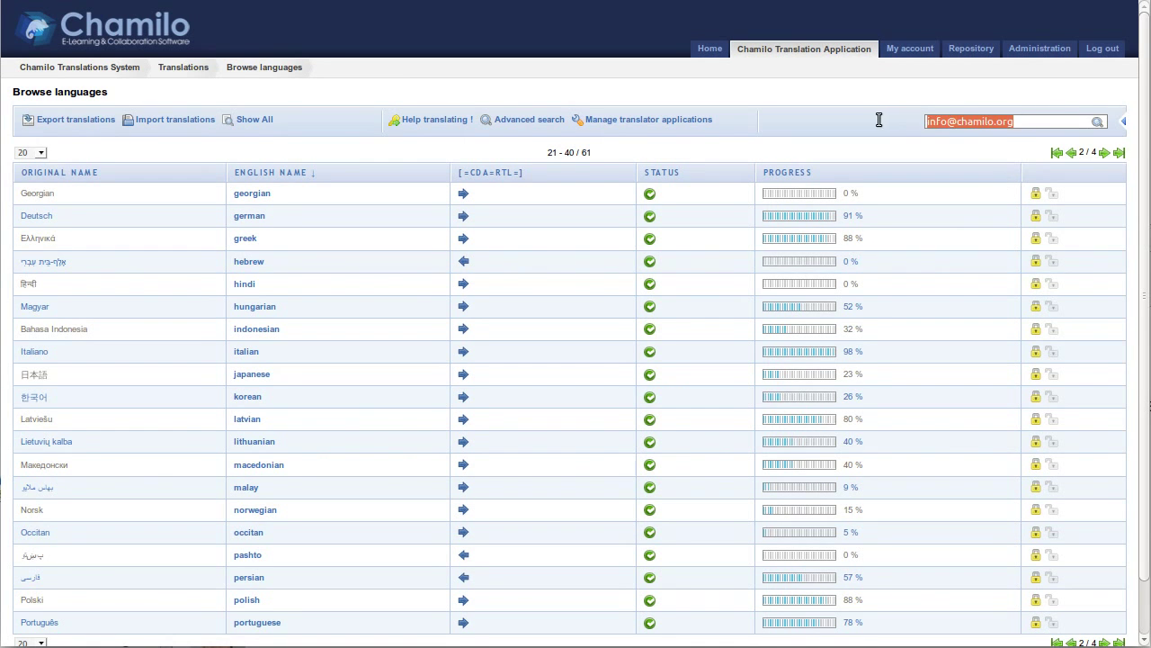
left_click(899, 128)
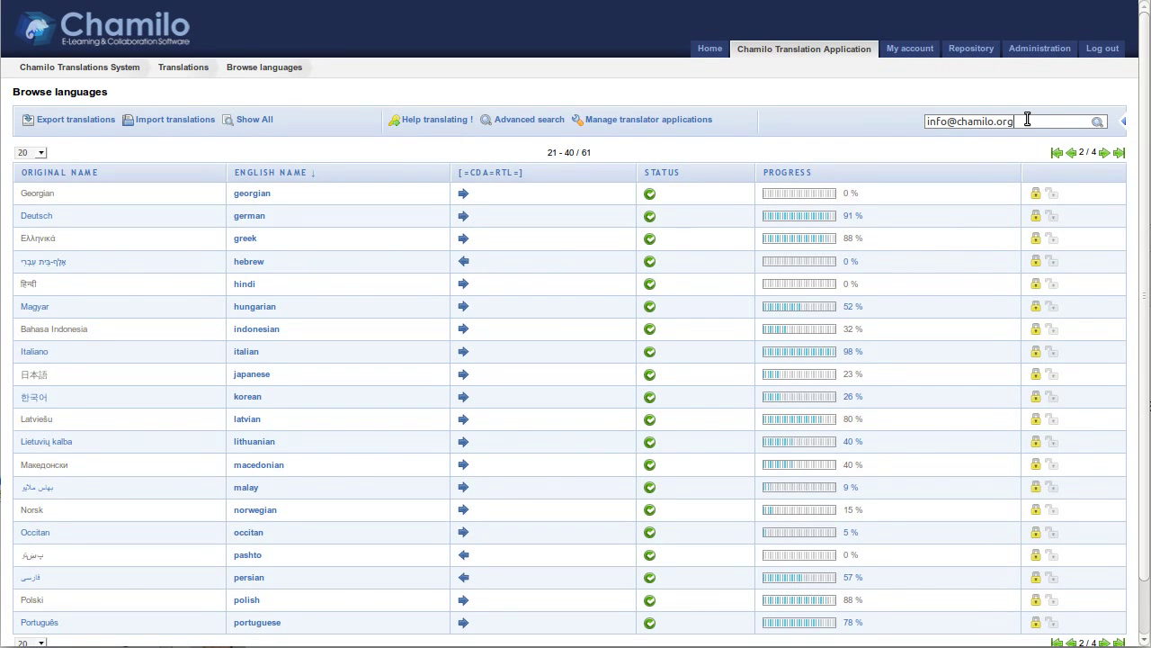